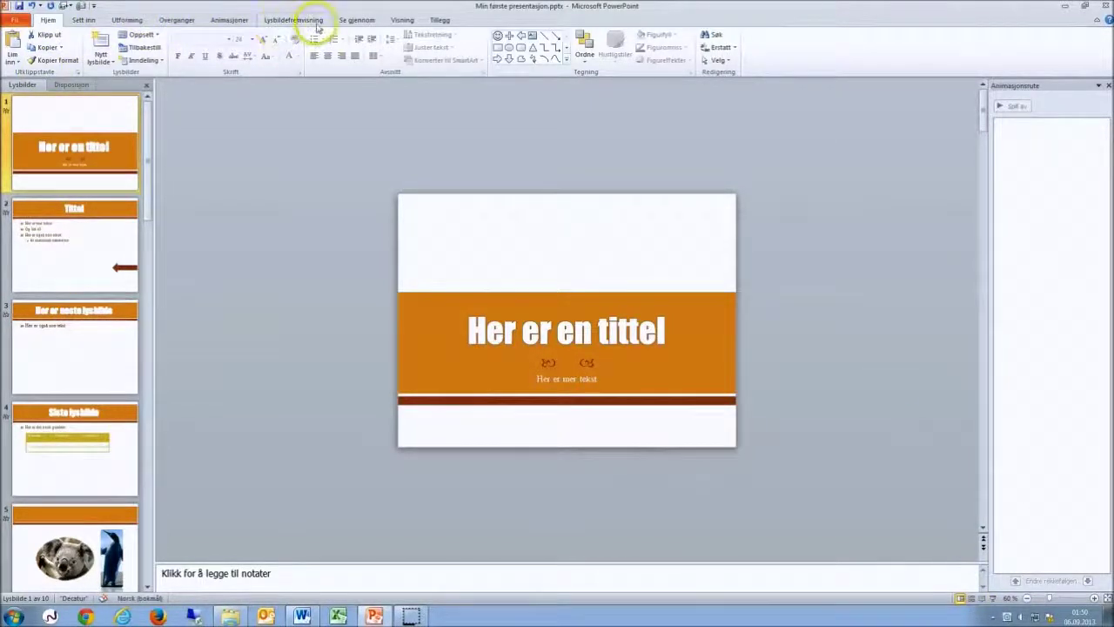
- Show the Slide Show tab and select slide 3, 'Her er neste lysbilde'
left_click(317, 27)
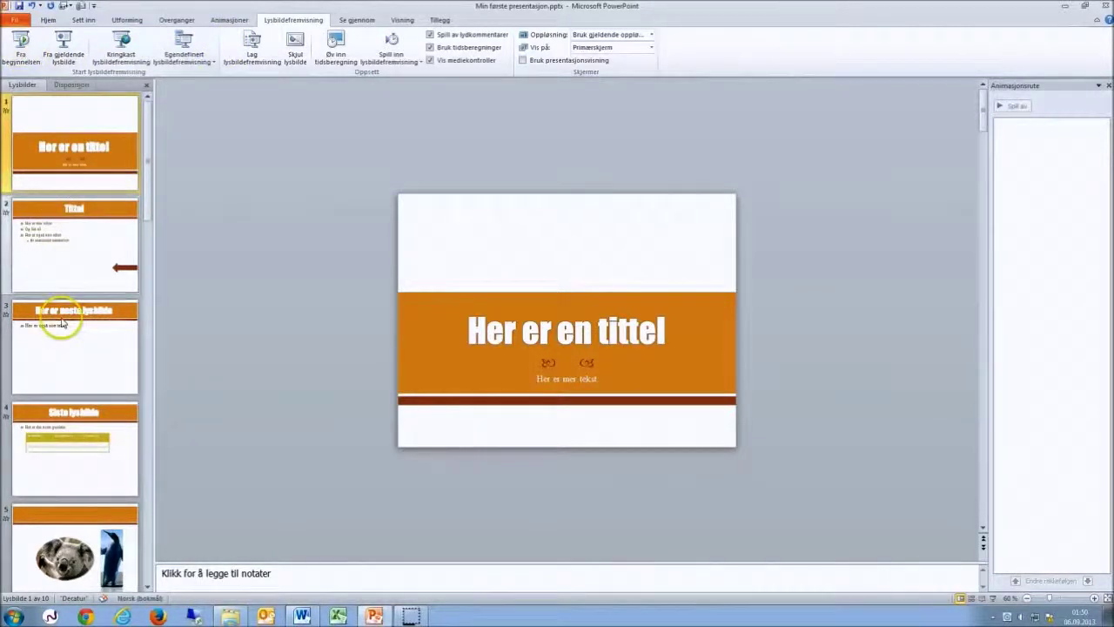
left_click(63, 352)
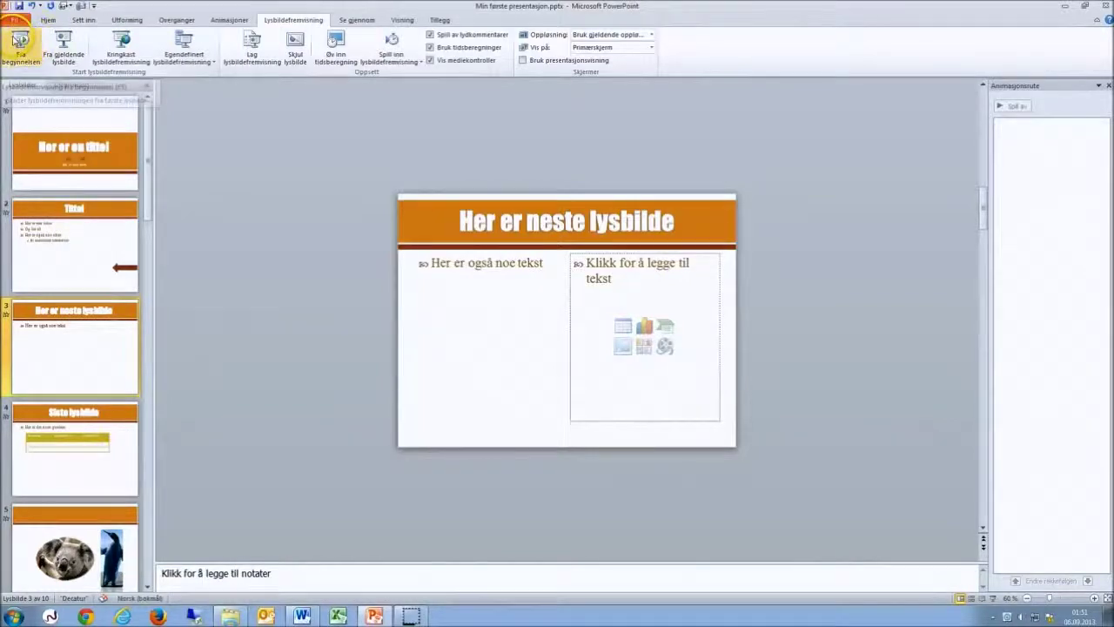
- Run the slideshow from the beginning through the Tittel slide's animations to 'Her er neste lysbilde'
left_click(27, 45)
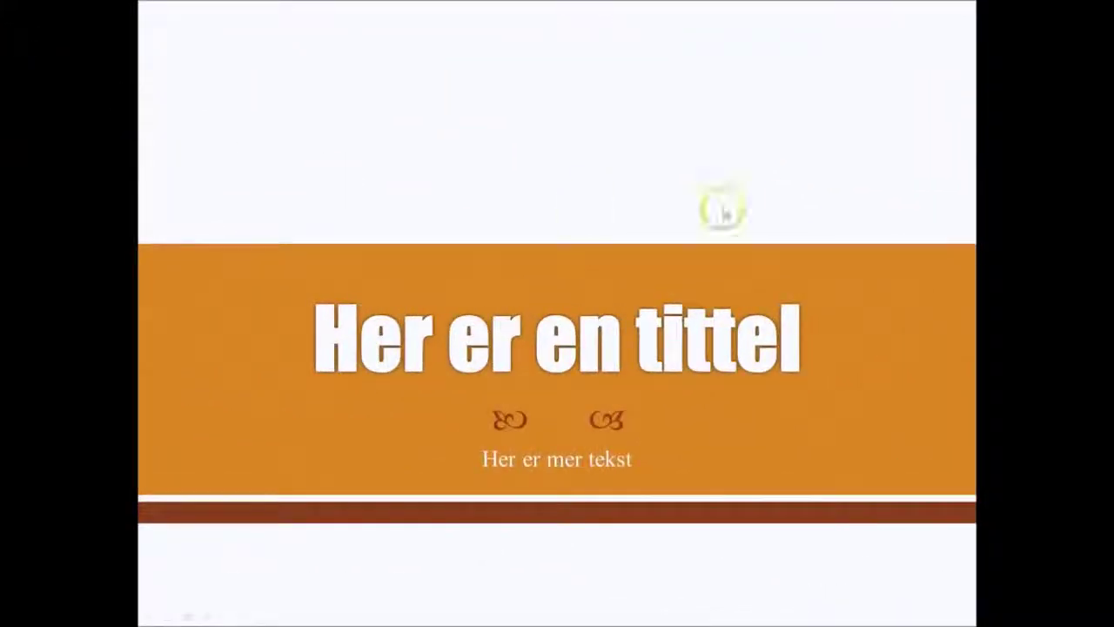
left_click(790, 206)
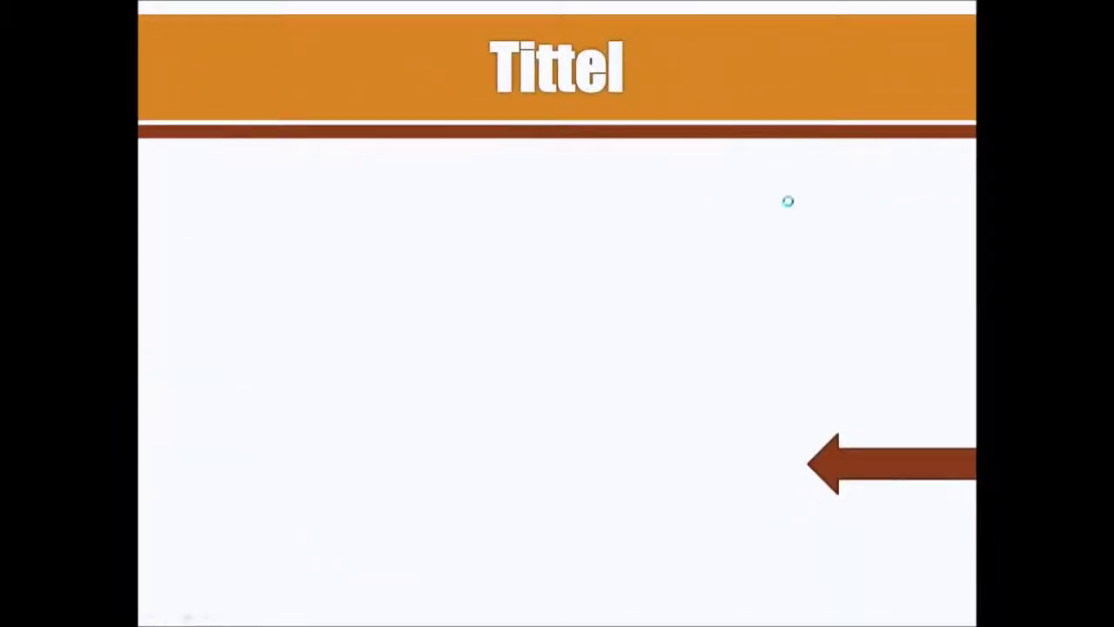
left_click(789, 202)
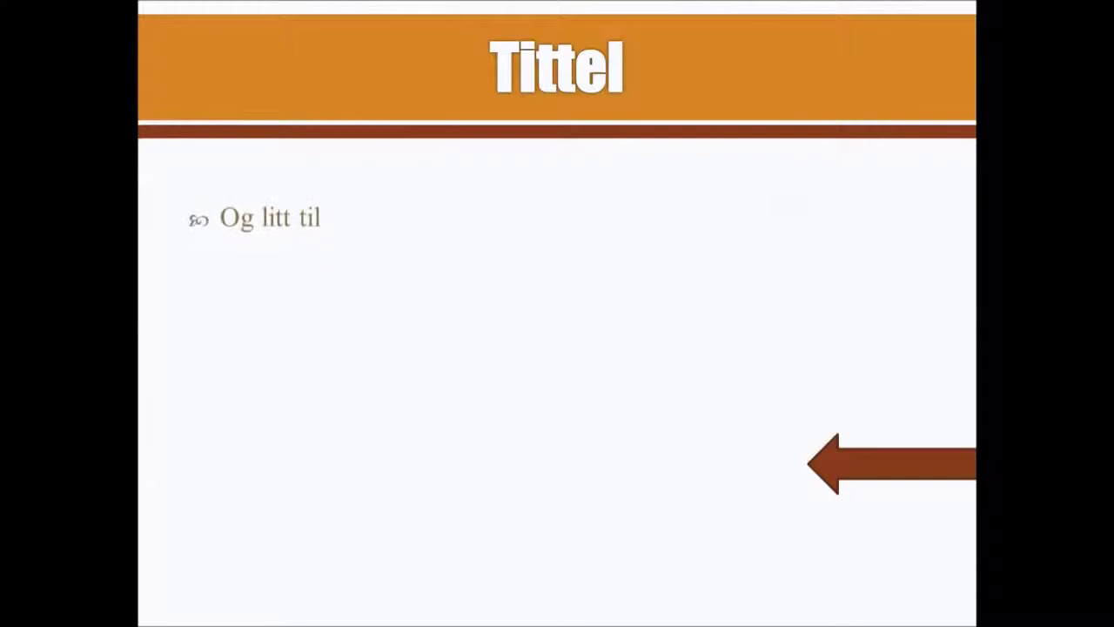
left_click(787, 202)
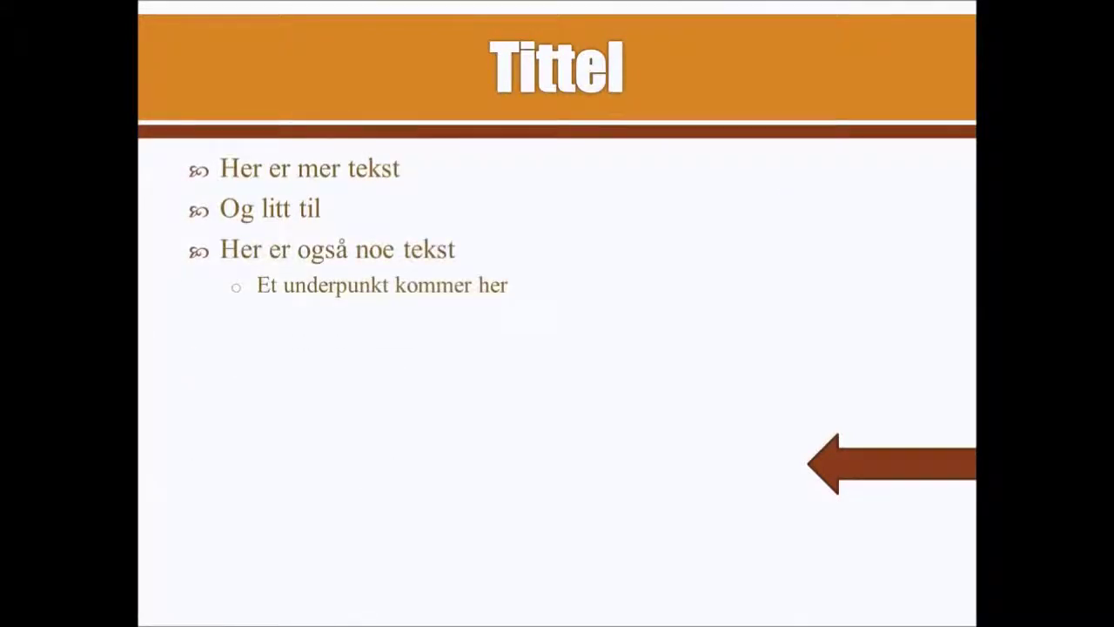
left_click(788, 202)
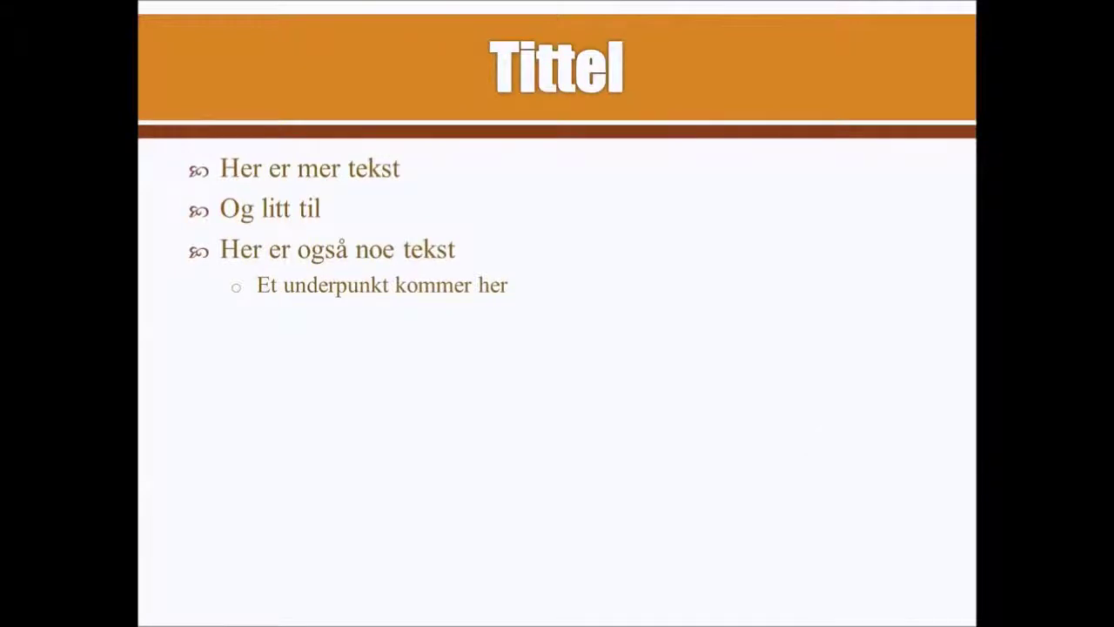
left_click(789, 202)
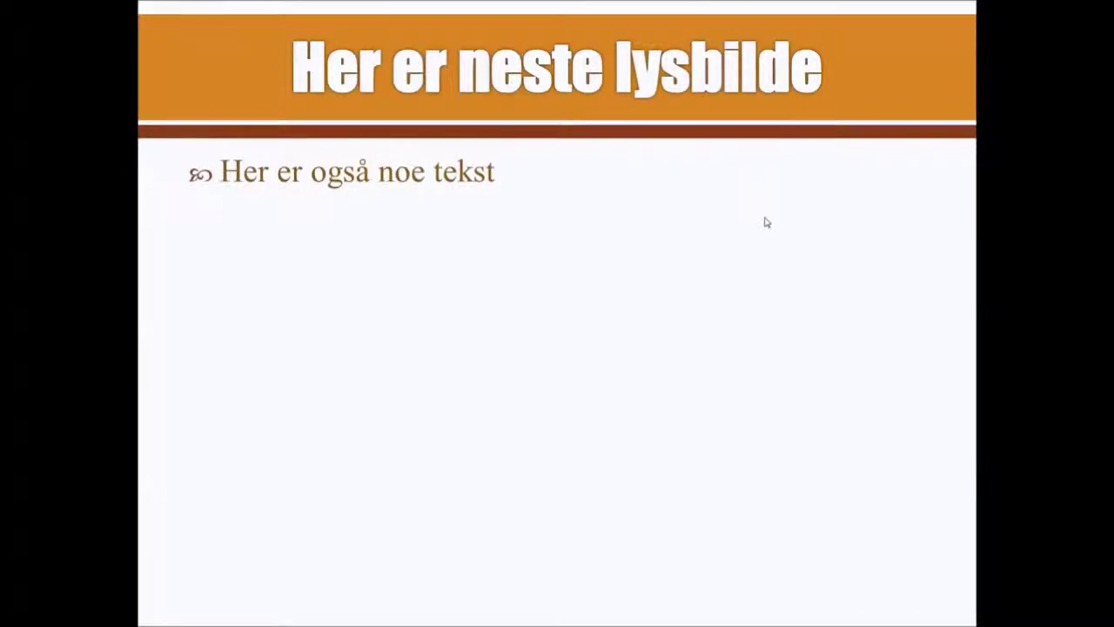
- End the slideshow from its right-click menu and leave the black end screen
right_click(708, 229)
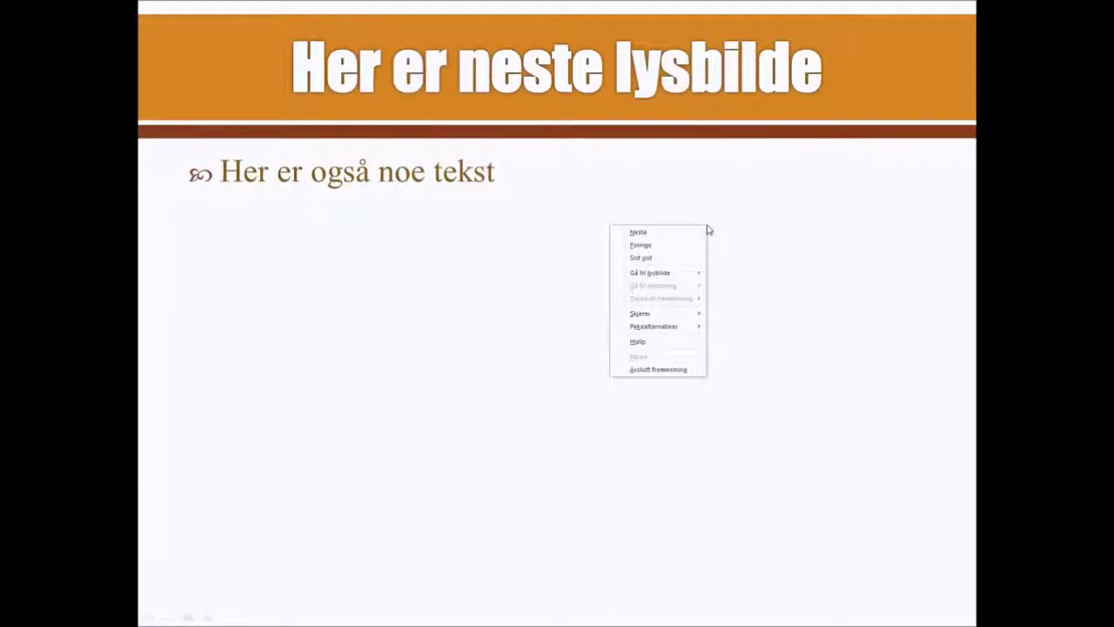
left_click(687, 371)
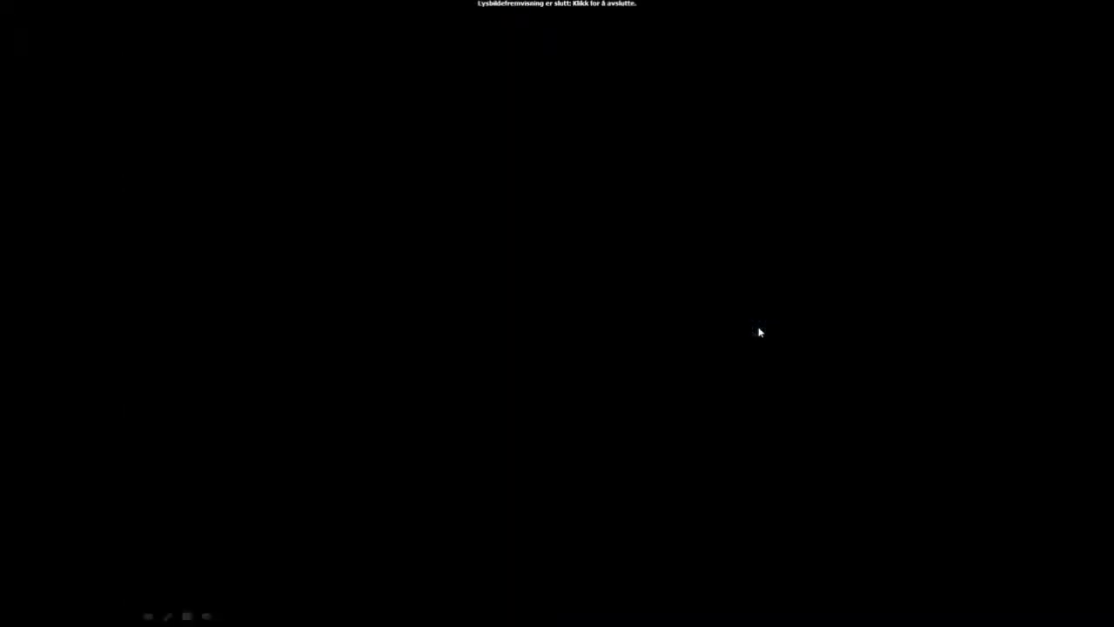
left_click(759, 333)
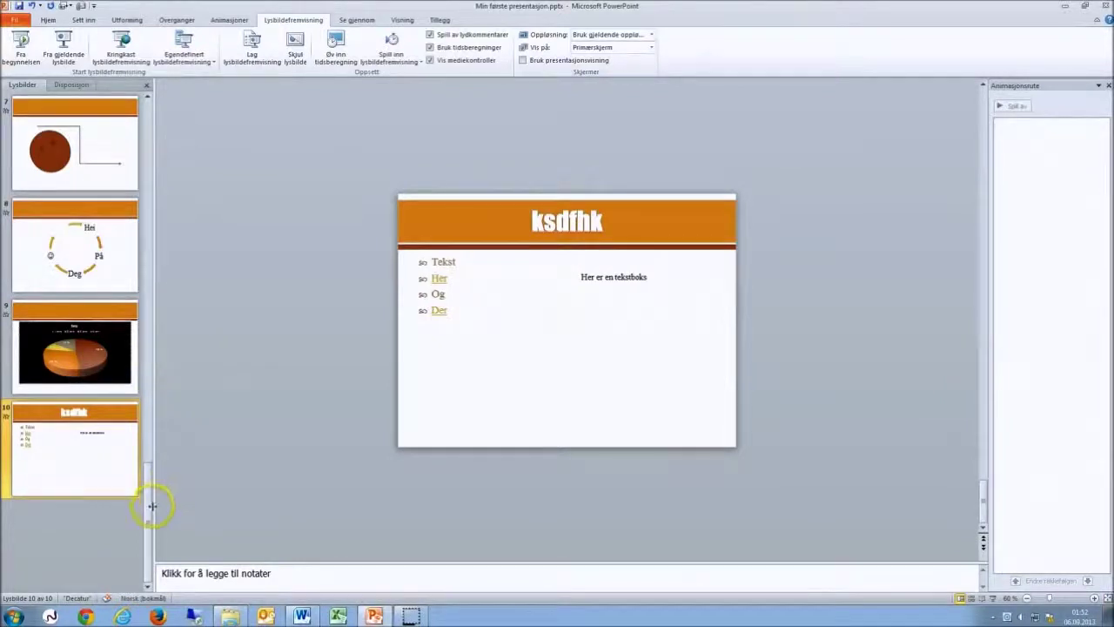
- Select the title slide and bring up the Print page in the File backstage
left_click_drag(151, 505, 148, 137)
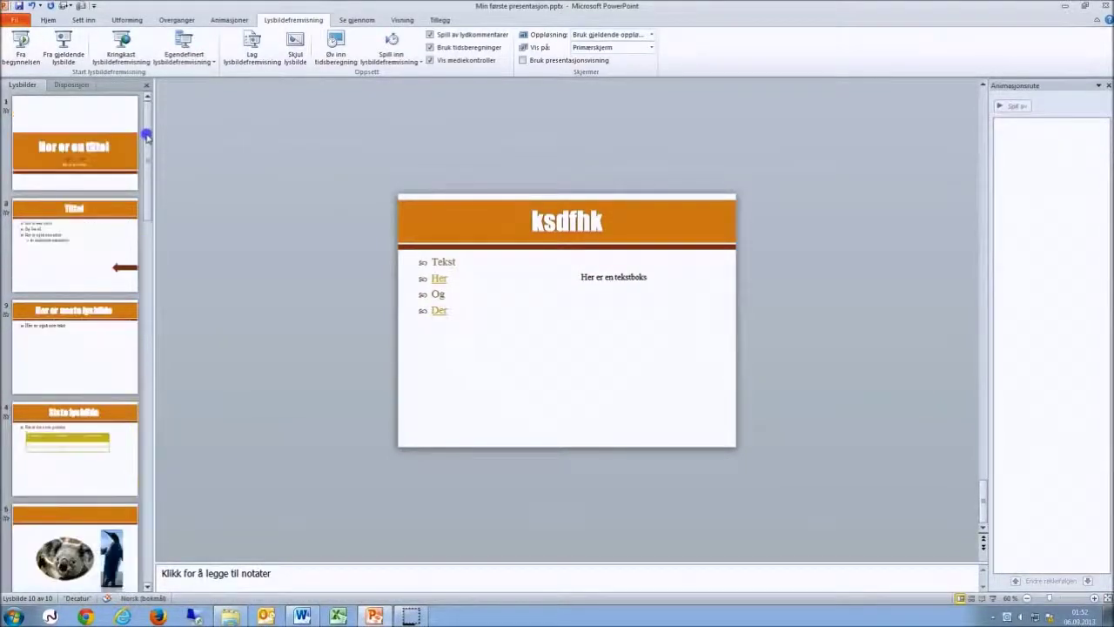
left_click(73, 132)
left_click(27, 104)
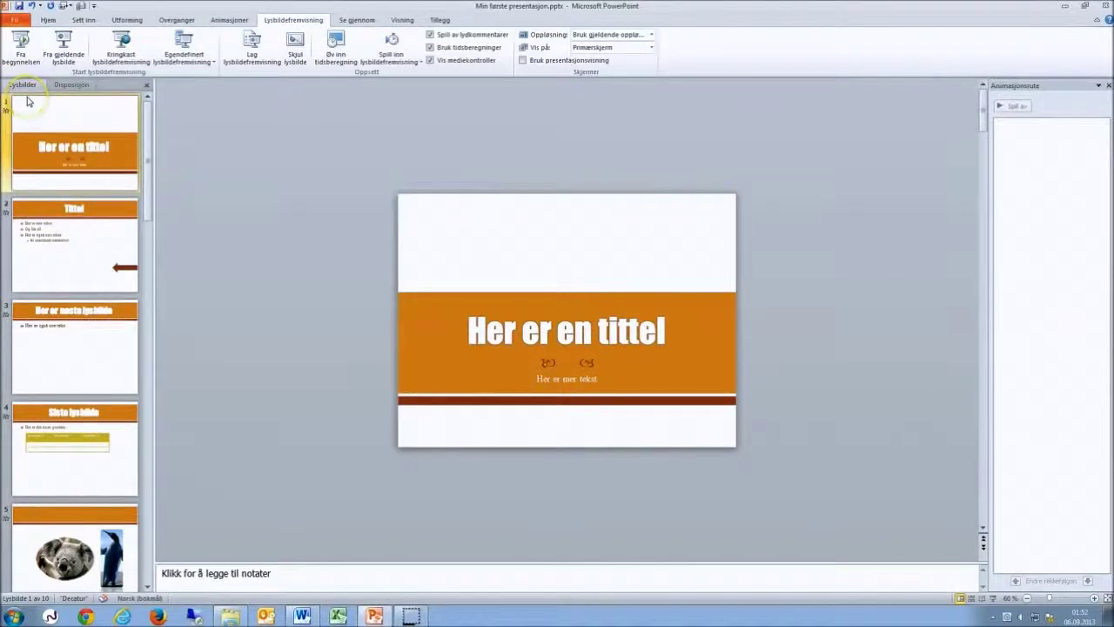
left_click(13, 21)
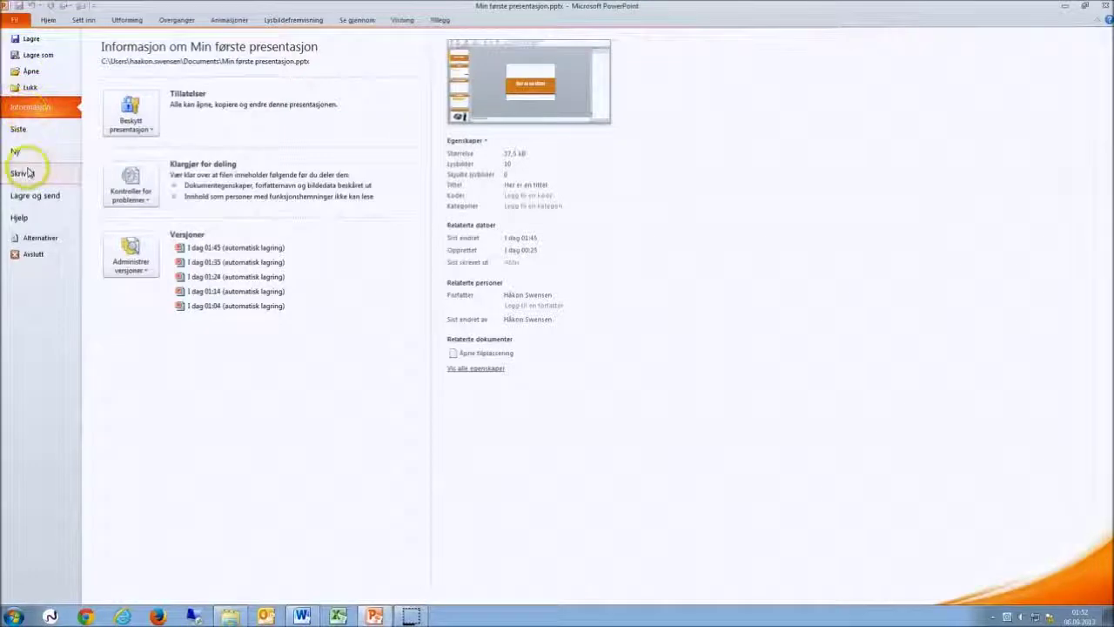
left_click(24, 174)
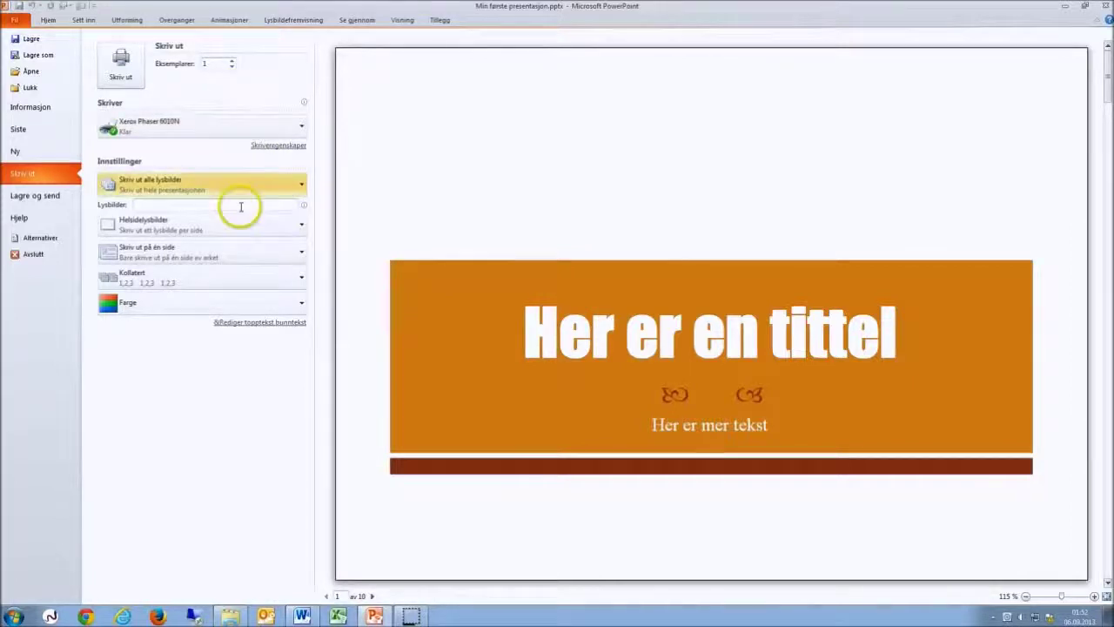
- Set the print layout to '6 lysbilder vannrett' handouts, six slides per page
left_click(300, 230)
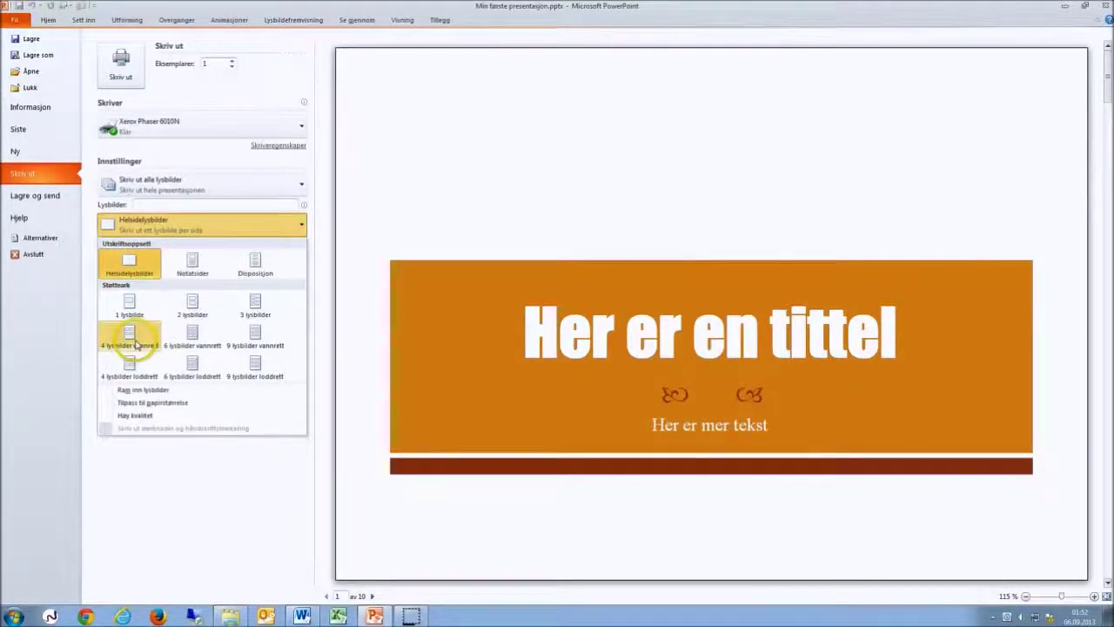
left_click(193, 345)
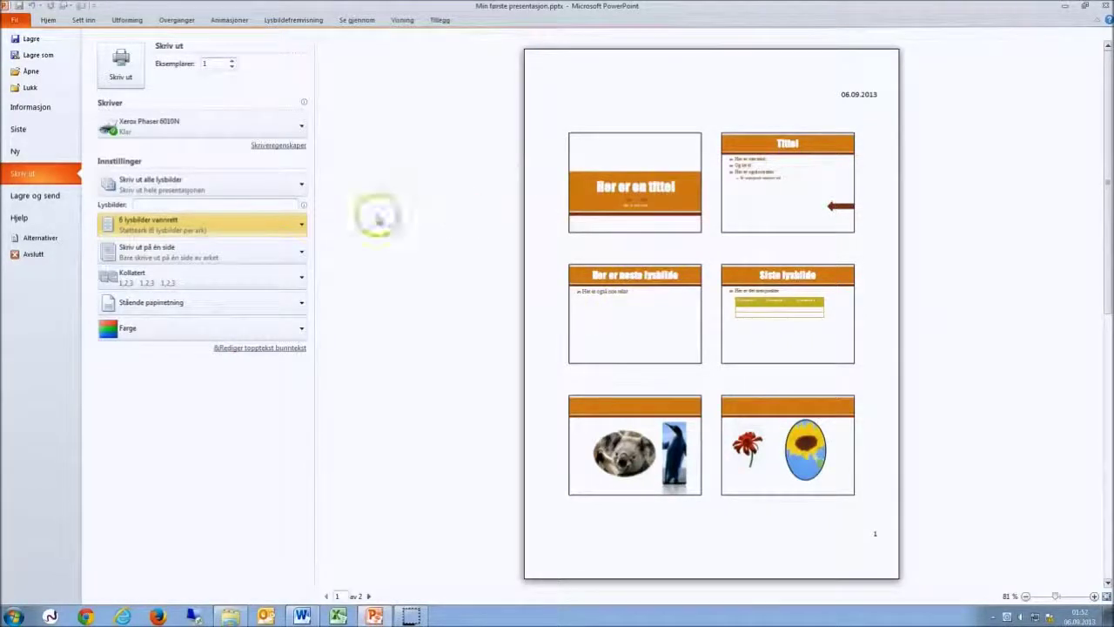
left_click(302, 227)
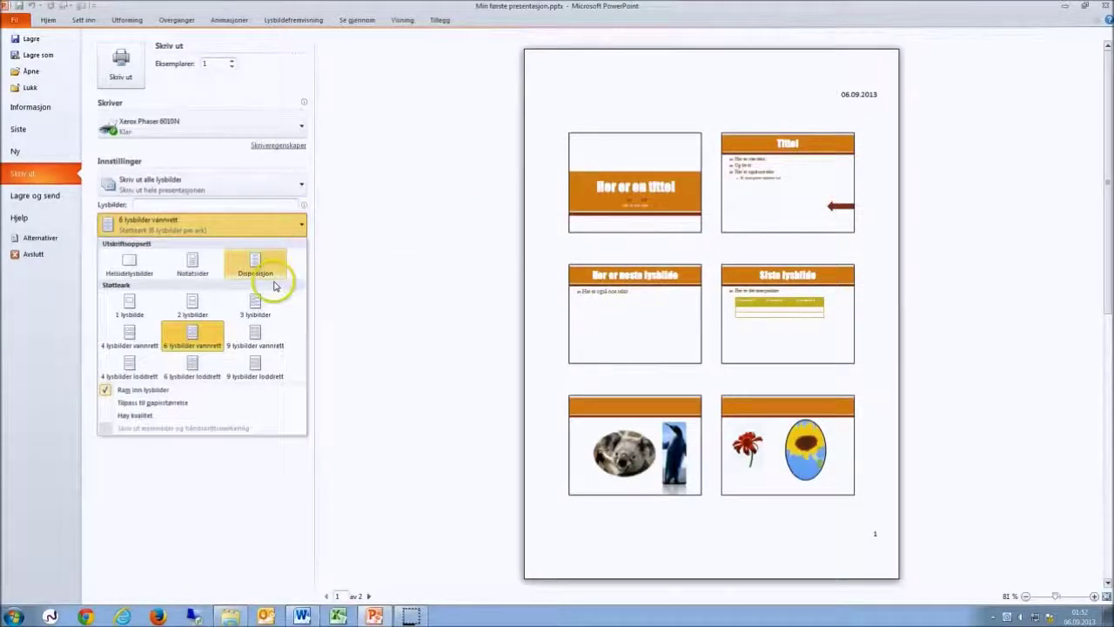
- Try the '3 lysbilder' handout layout, then switch printing to Notatsider notes pages
left_click(251, 304)
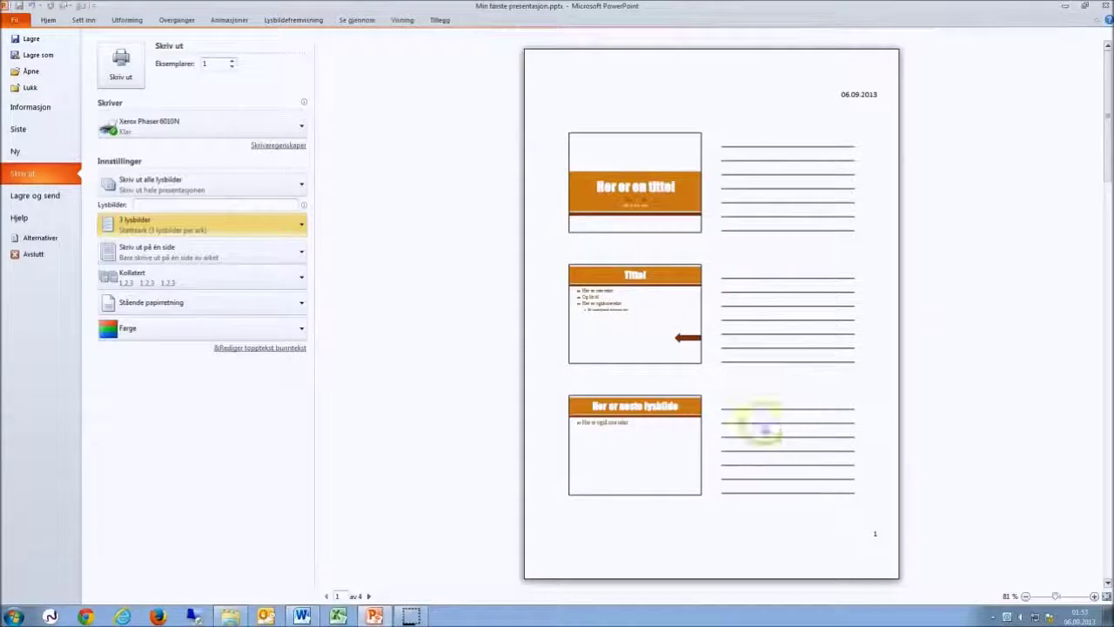
left_click(296, 225)
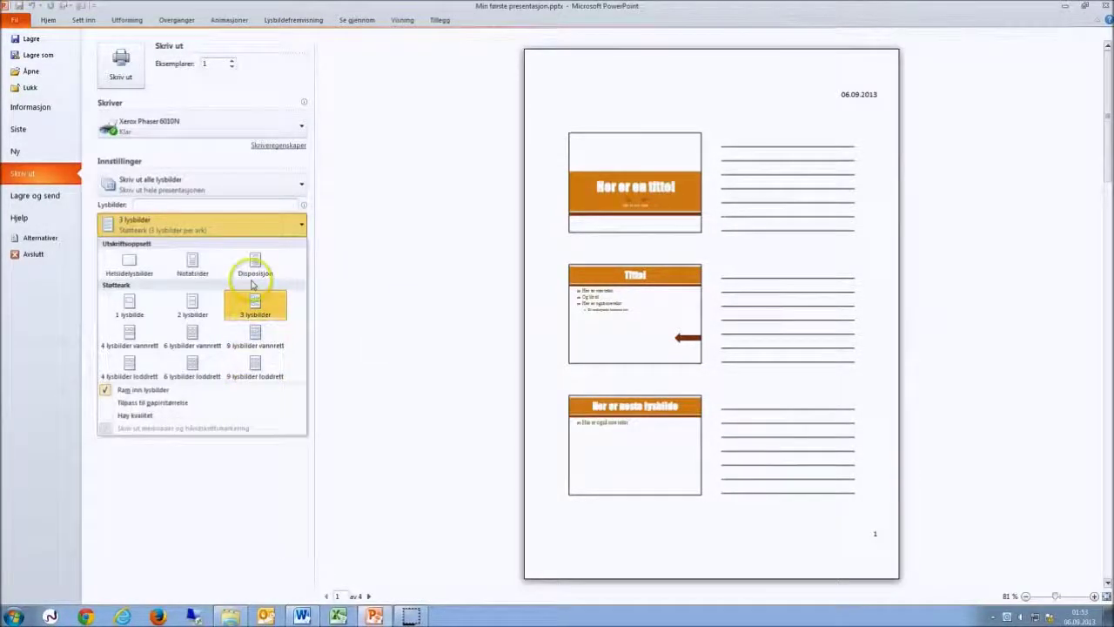
left_click(193, 261)
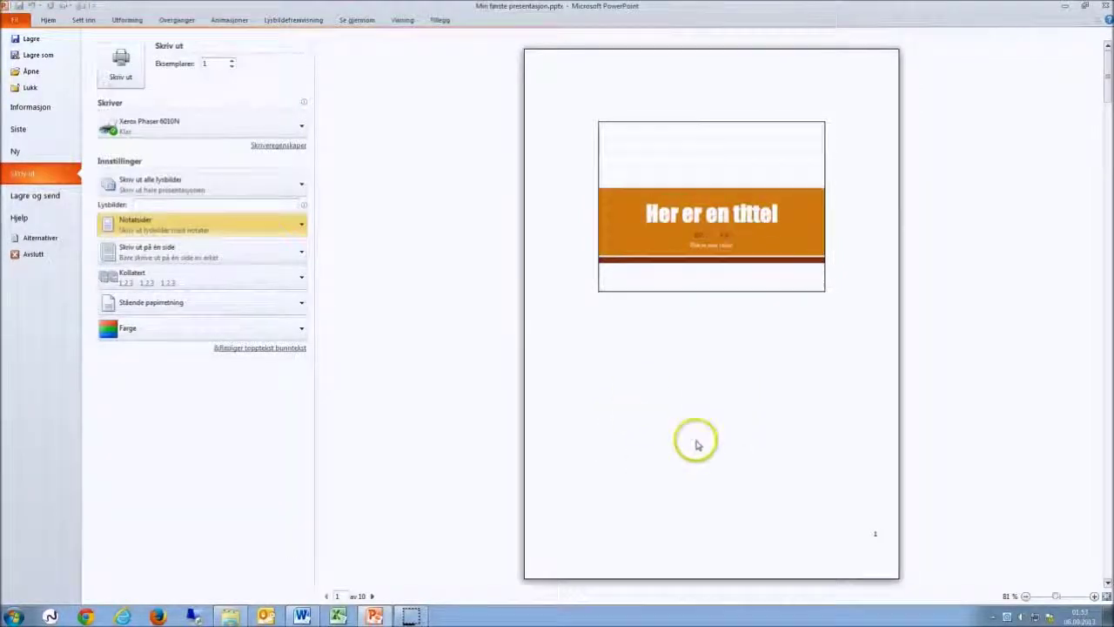
- Switch the print layout to Disposisjon to preview the outline
left_click(297, 225)
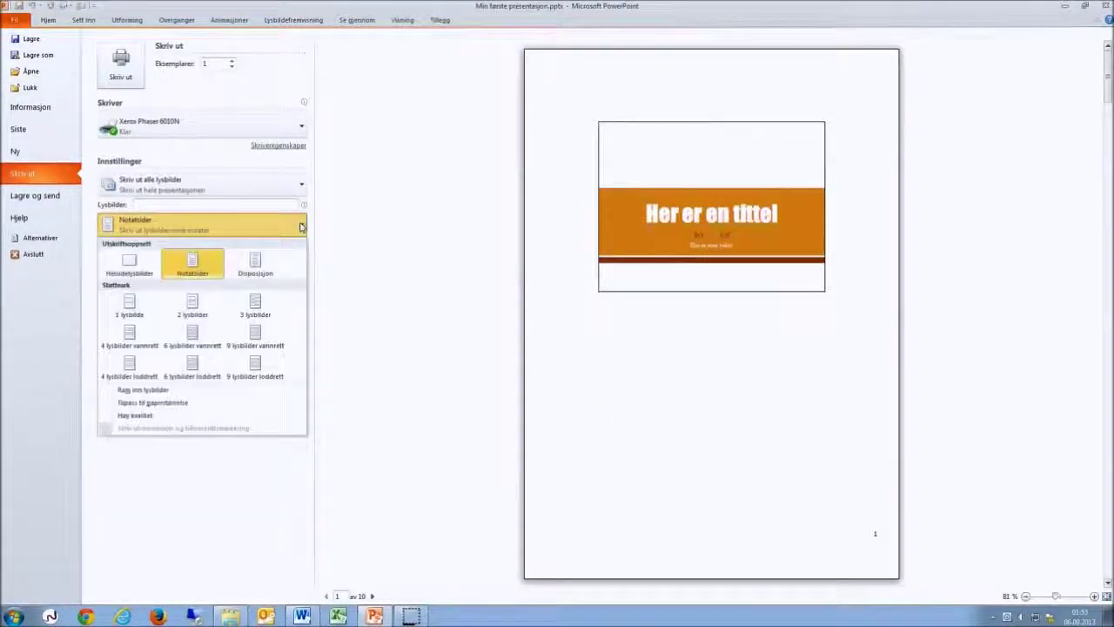
left_click(249, 265)
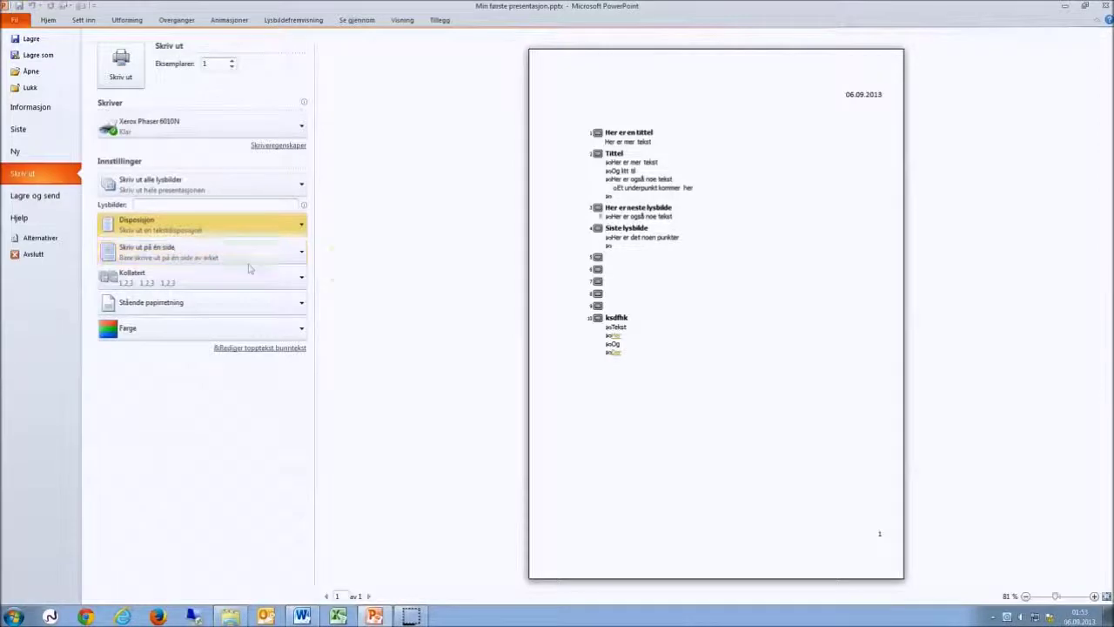